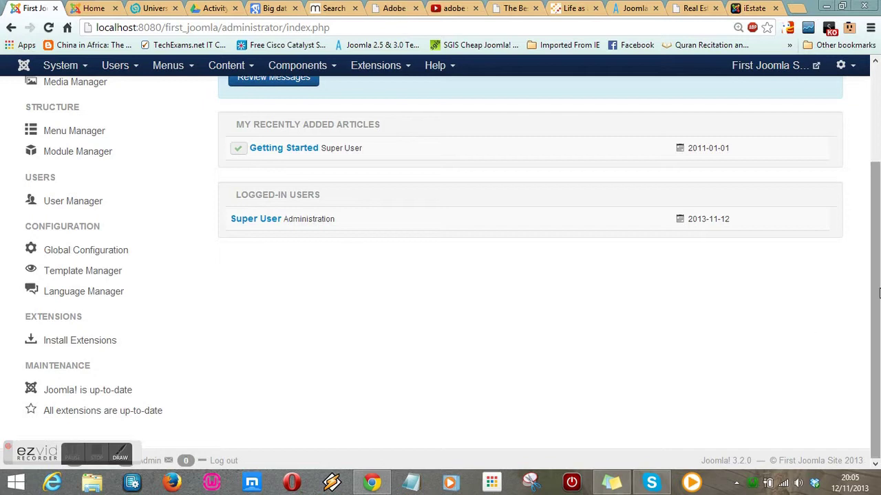
# - Look over the System, Users, Content, Components, Extensions and Help menus, then view the First Joomla Site front page
pyautogui.moveTo(876, 159); pyautogui.dragTo(875, 67)
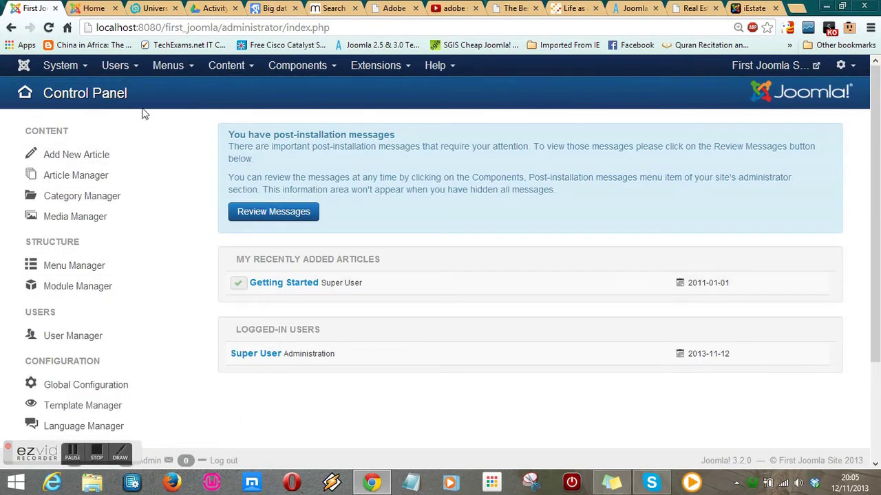
pyautogui.click(81, 69)
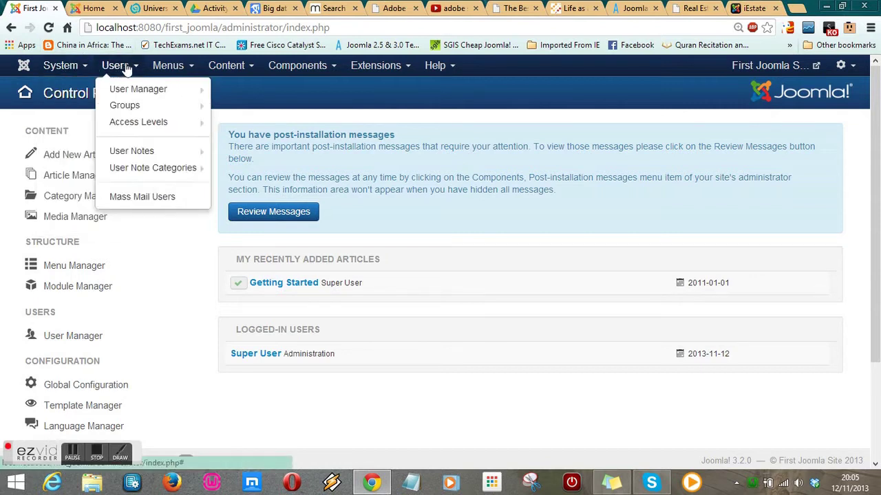
pyautogui.moveTo(181, 68)
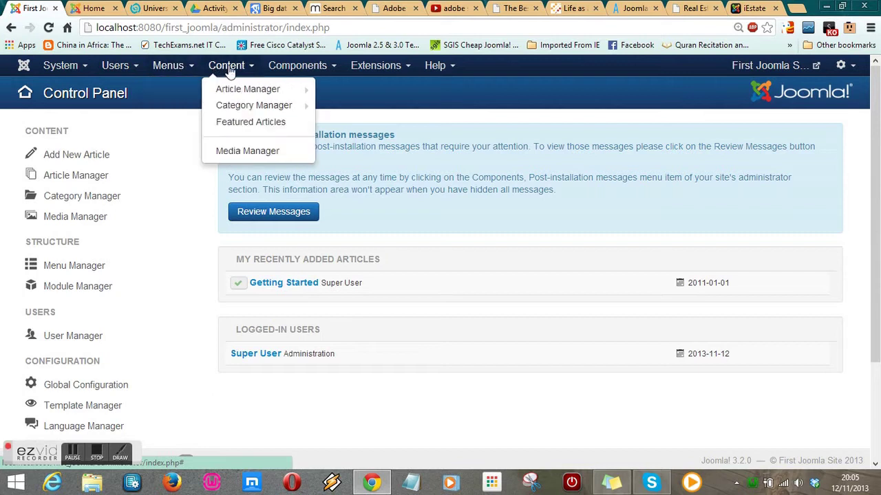
pyautogui.moveTo(308, 72)
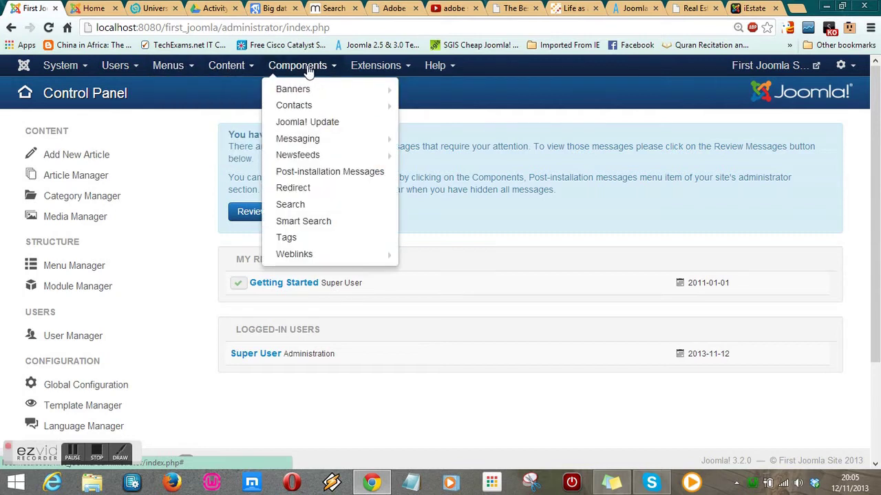
pyautogui.moveTo(377, 68)
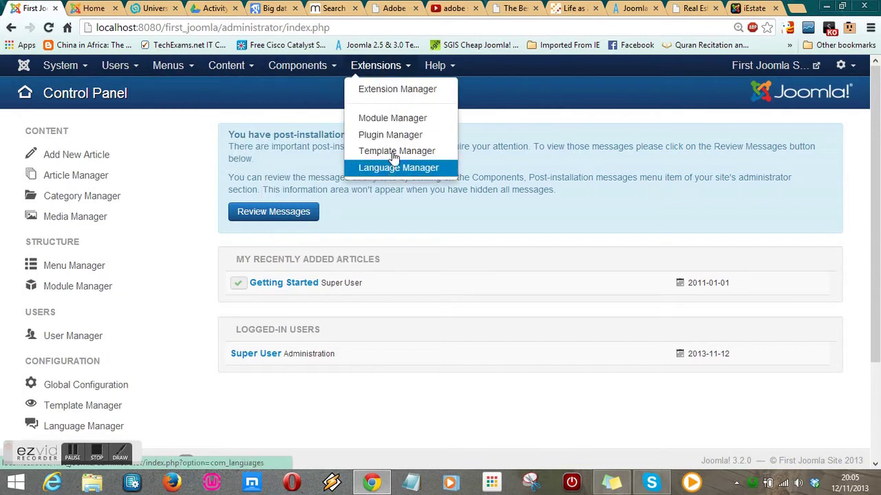
pyautogui.moveTo(446, 71)
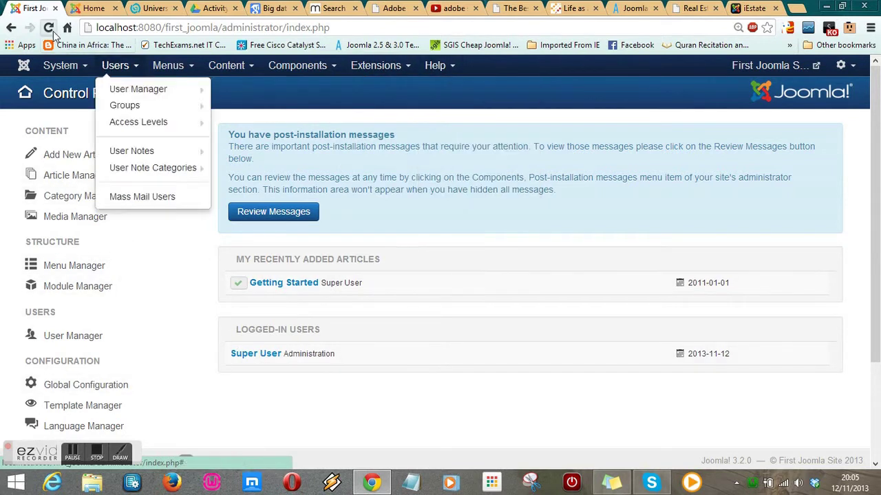
pyautogui.click(81, 9)
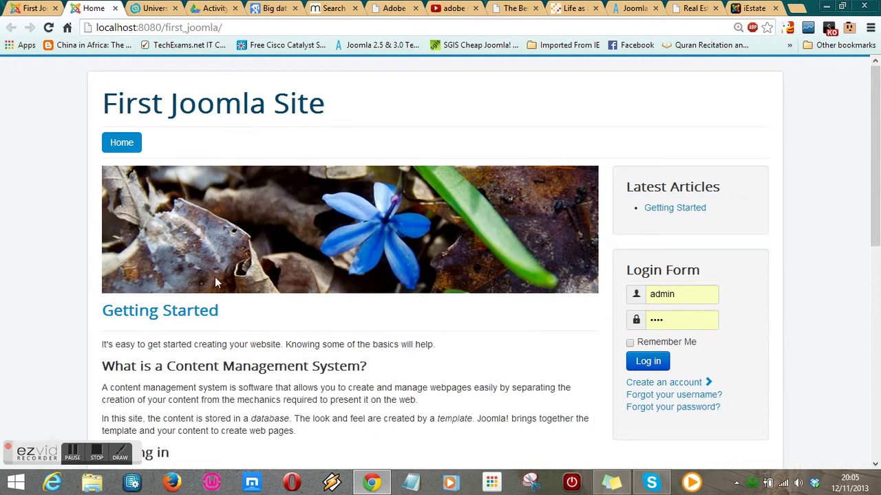
# - Preview the live demo of the real estate joomla free template from the Joomla 3.0 templates listing
pyautogui.click(633, 11)
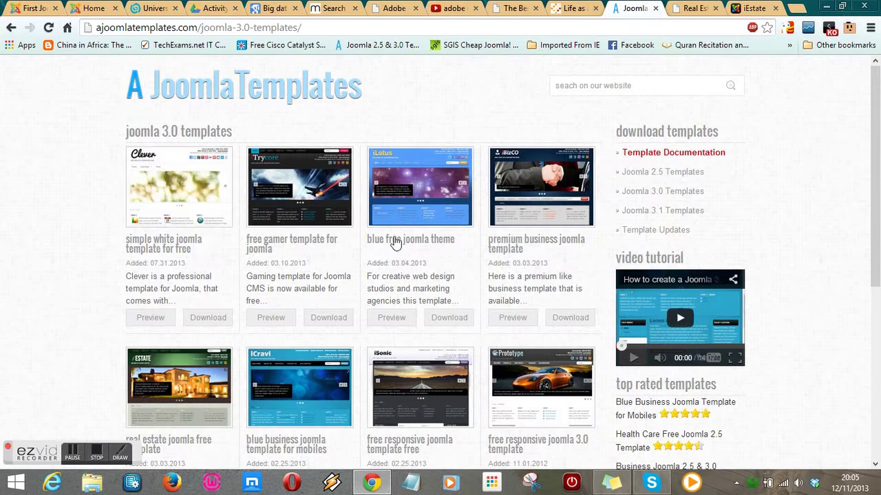
pyautogui.scroll(-2, 500, 252)
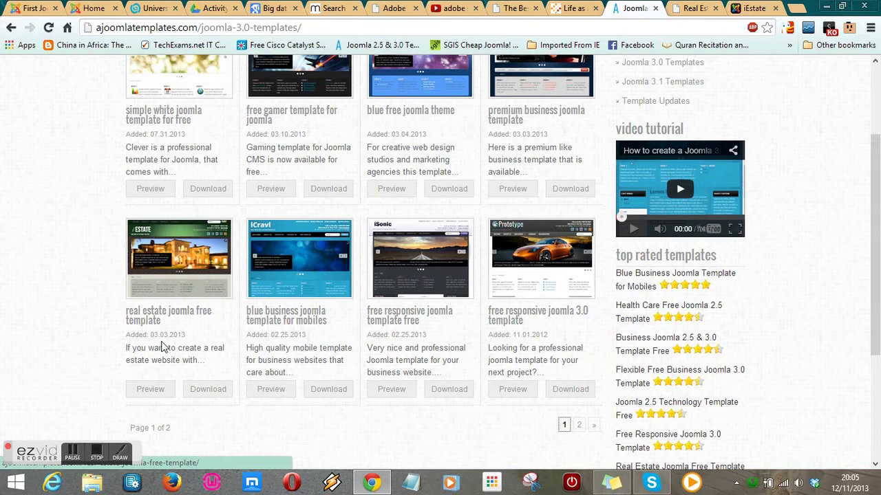
pyautogui.click(152, 394)
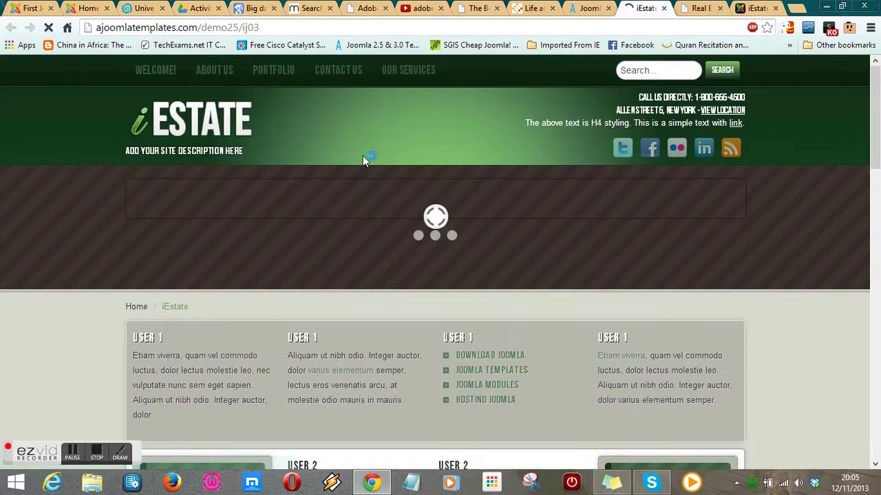
pyautogui.scroll(-4, 804, 287)
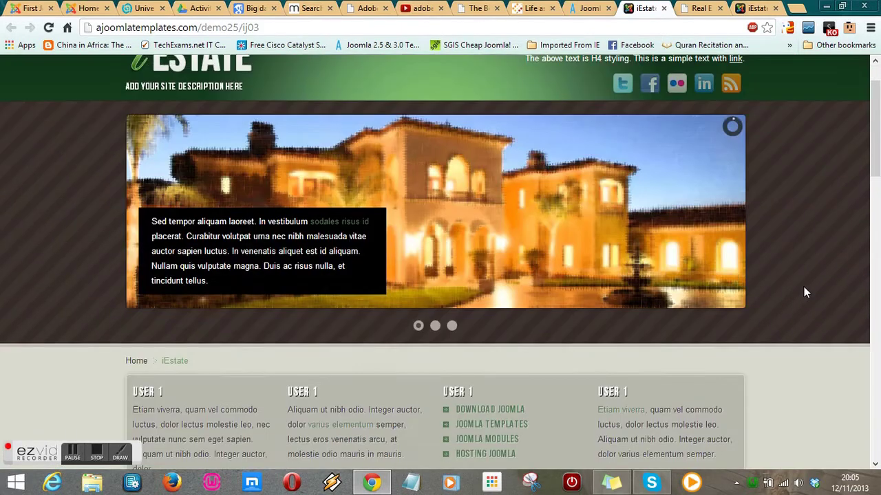
pyautogui.scroll(-6, 803, 293)
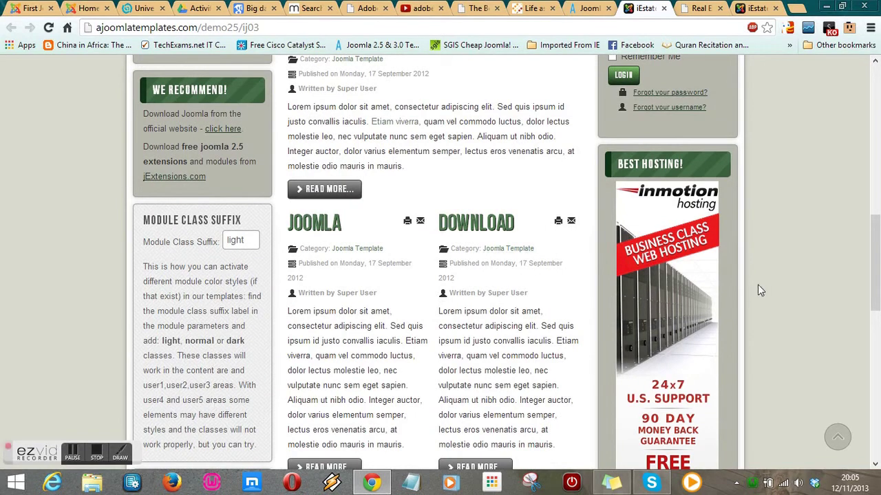
pyautogui.scroll(-2, 759, 290)
pyautogui.scroll(10, 781, 255)
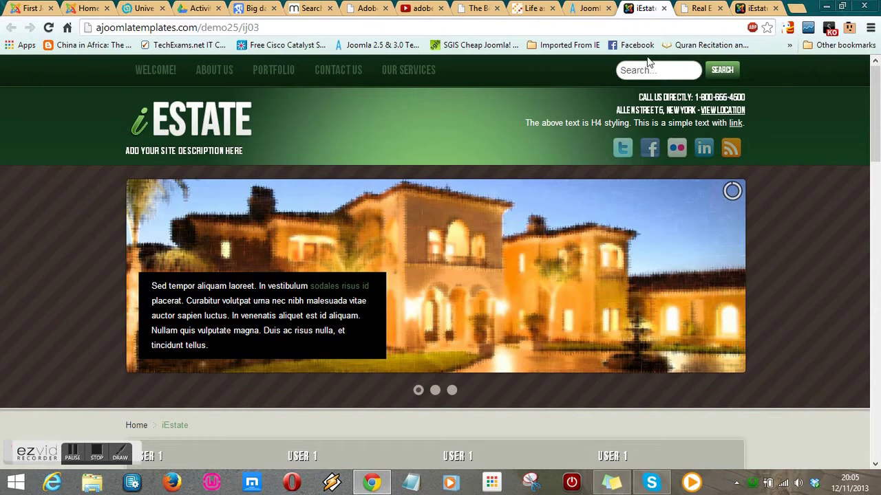
# - Download the real estate joomla free template and return to the Joomla administrator Control Panel
pyautogui.click(591, 8)
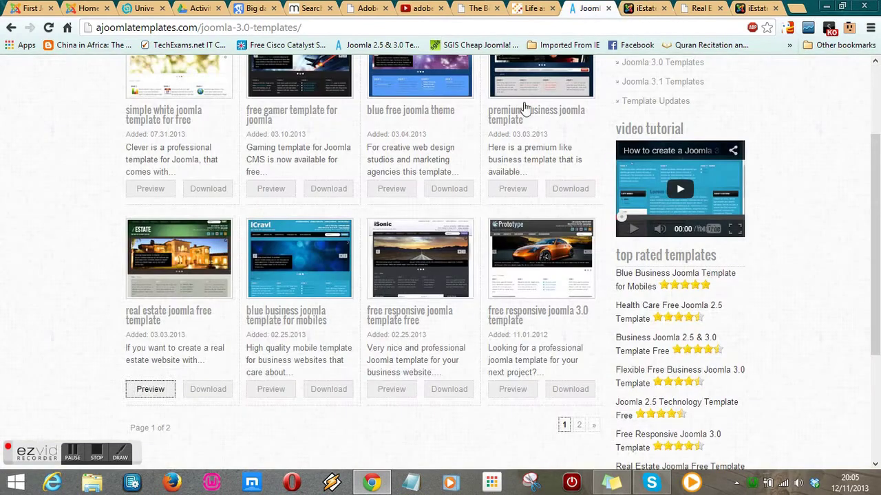
pyautogui.click(206, 394)
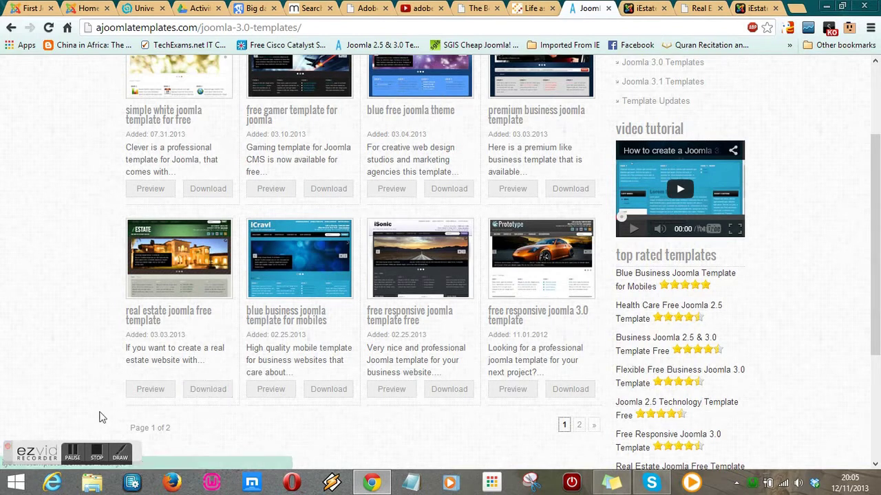
pyautogui.click(32, 9)
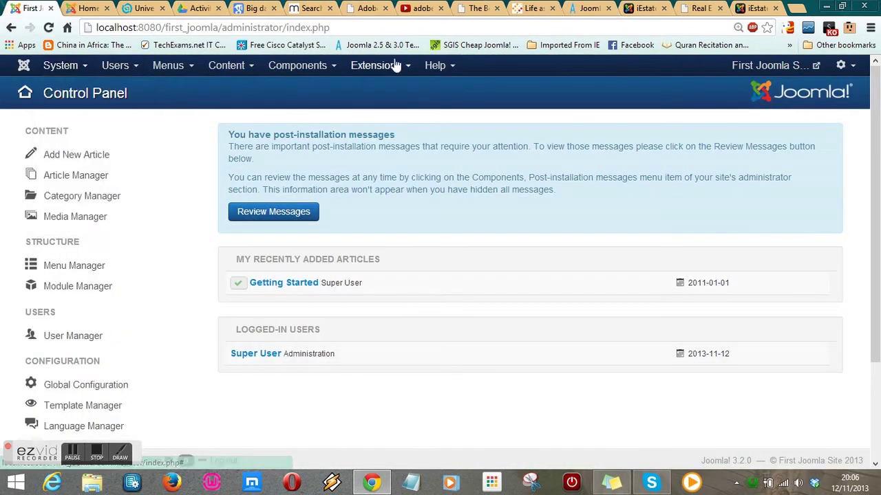
# - Go to Extensions > Extension Manager to reach the Upload & Install page
pyautogui.moveTo(404, 71)
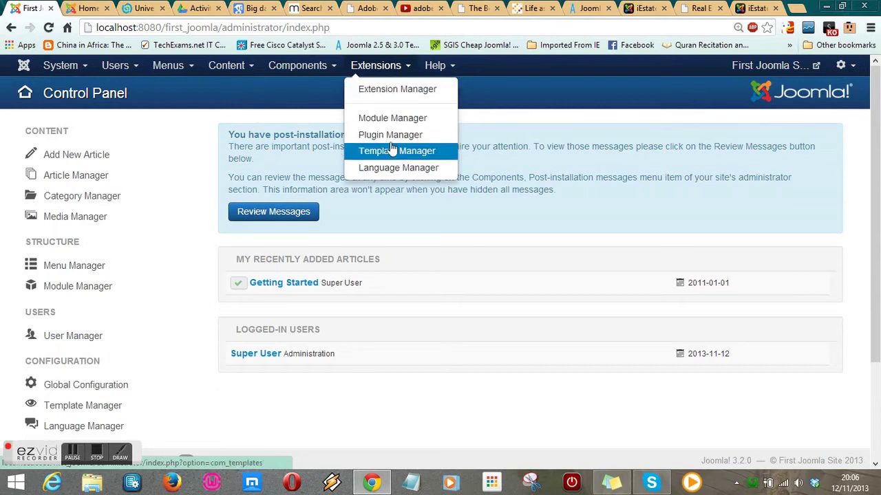
pyautogui.click(392, 90)
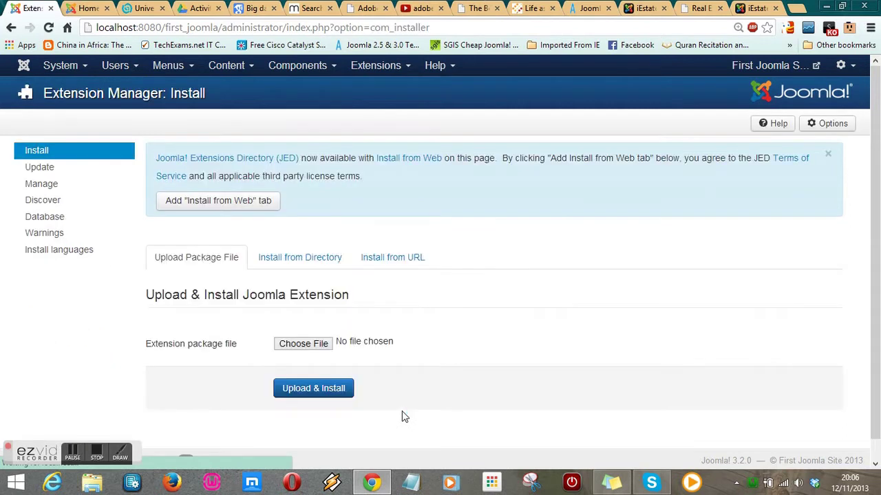
# - Select ijoomla03.zip from the Downloads folder as the extension package file
pyautogui.click(308, 350)
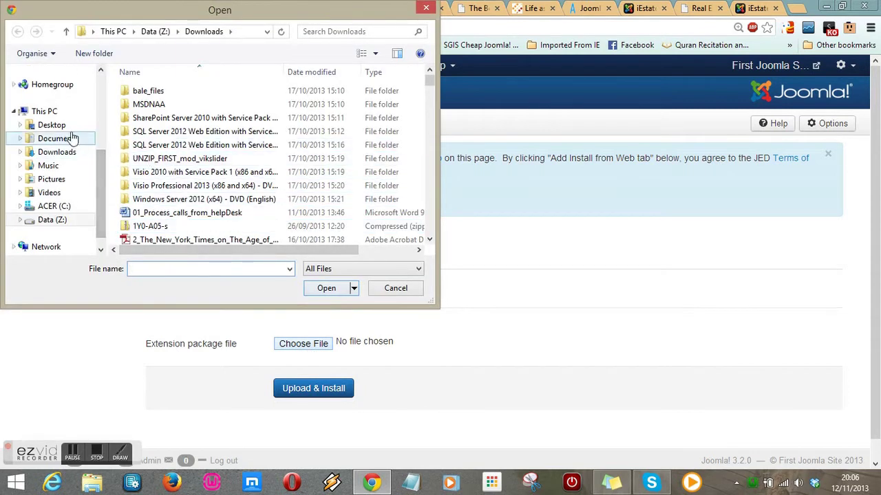
pyautogui.moveTo(99, 171); pyautogui.dragTo(99, 96)
pyautogui.click(59, 85)
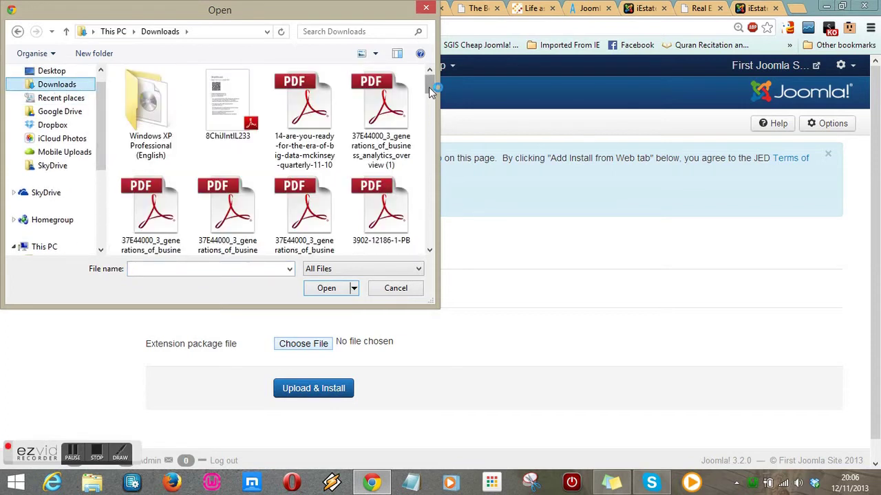
pyautogui.moveTo(429, 89); pyautogui.dragTo(426, 161)
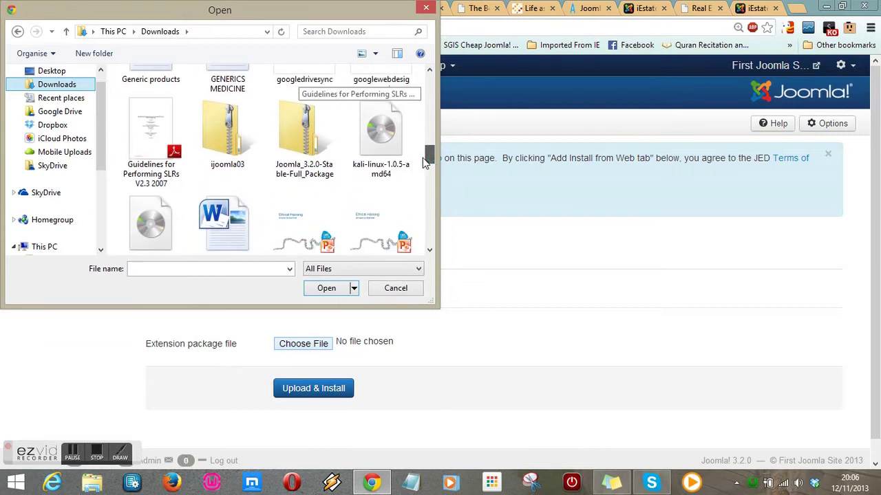
pyautogui.moveTo(425, 161); pyautogui.dragTo(408, 241)
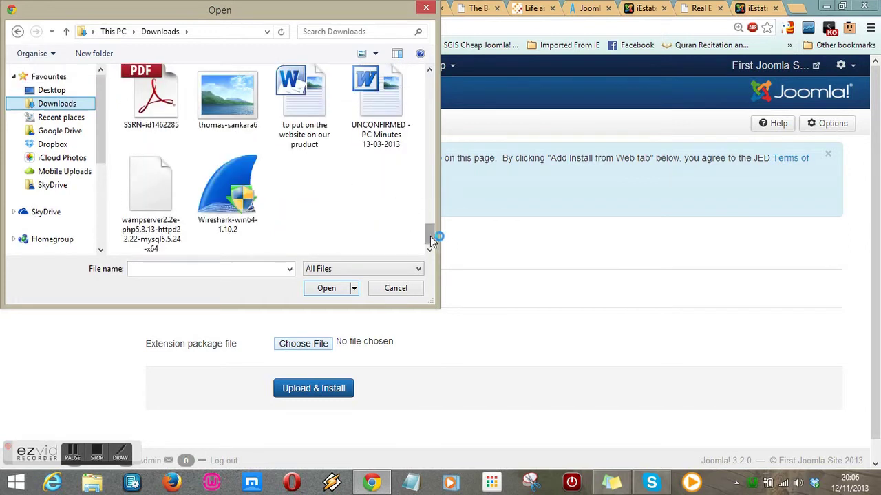
pyautogui.moveTo(432, 241); pyautogui.dragTo(433, 159)
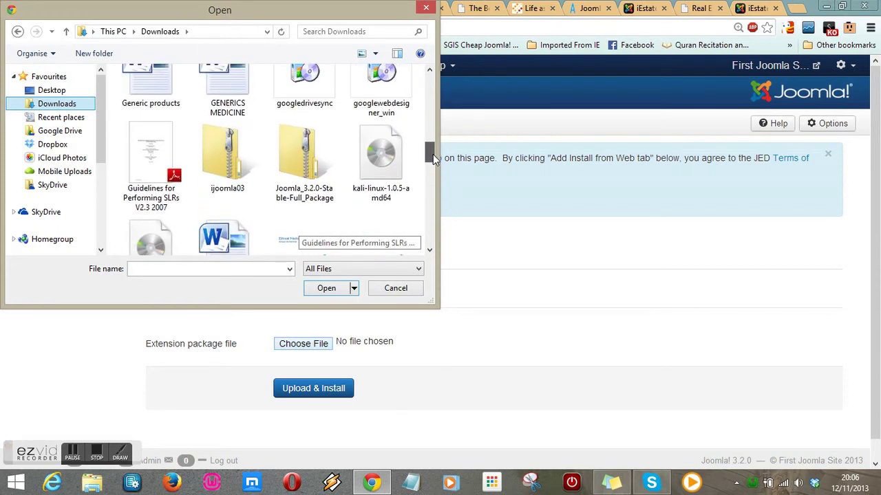
pyautogui.click(237, 165)
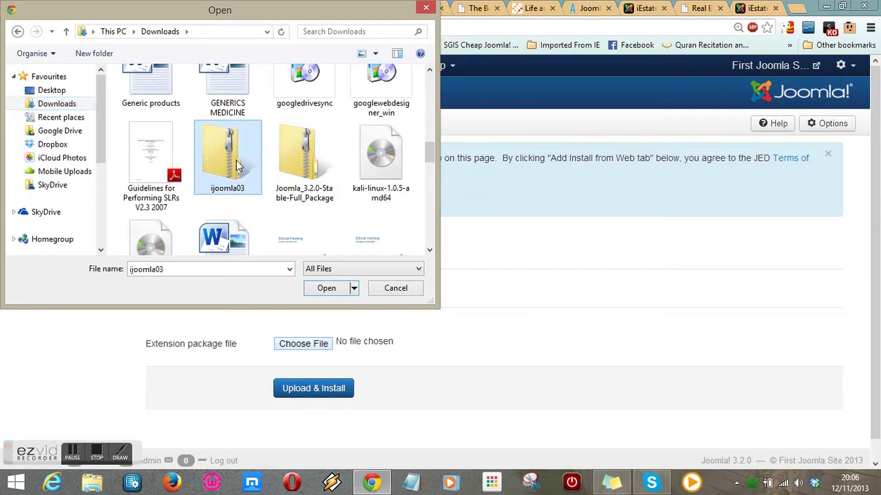
pyautogui.click(335, 292)
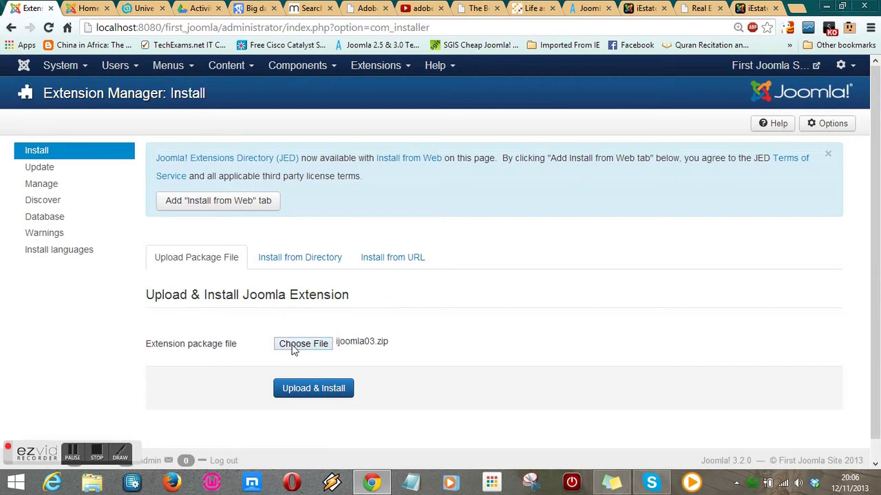
# - Upload and install ijoomla03.zip so the iEstate template installs successfully
pyautogui.click(320, 392)
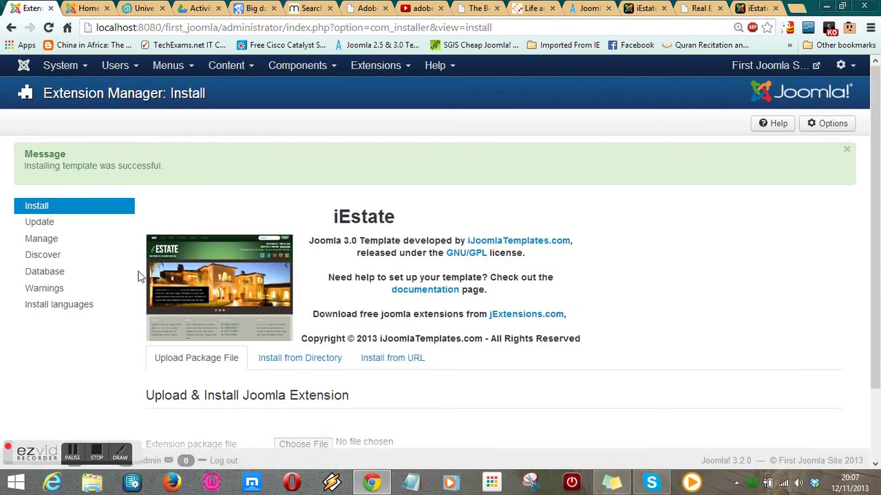
# - In Template Manager, make iJoomla03 - Default the default site style, then view the front page
pyautogui.click(408, 69)
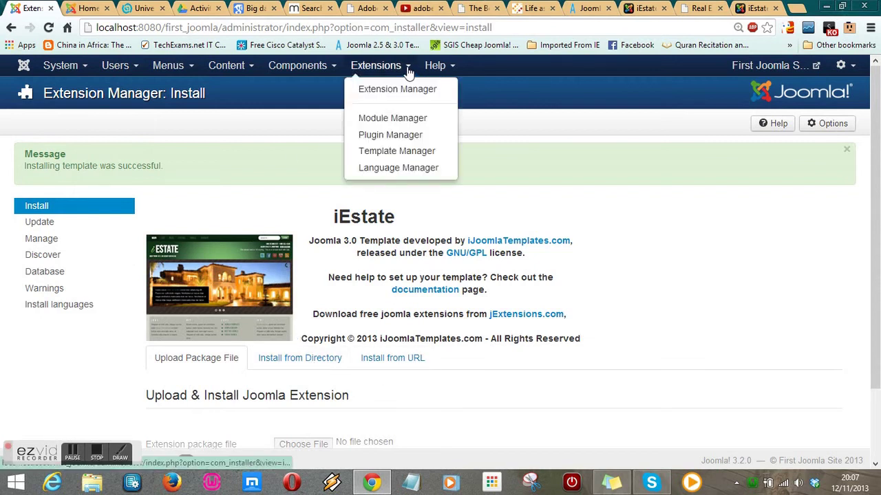
pyautogui.click(387, 153)
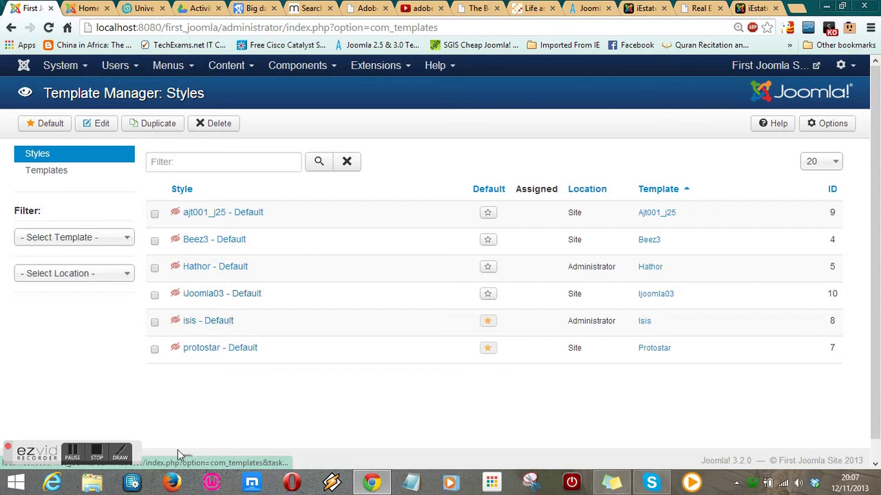
pyautogui.click(488, 294)
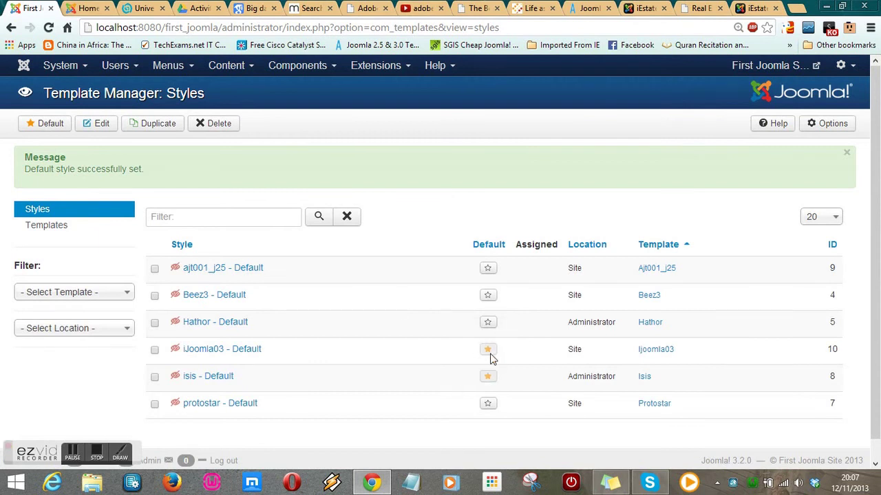
pyautogui.click(84, 9)
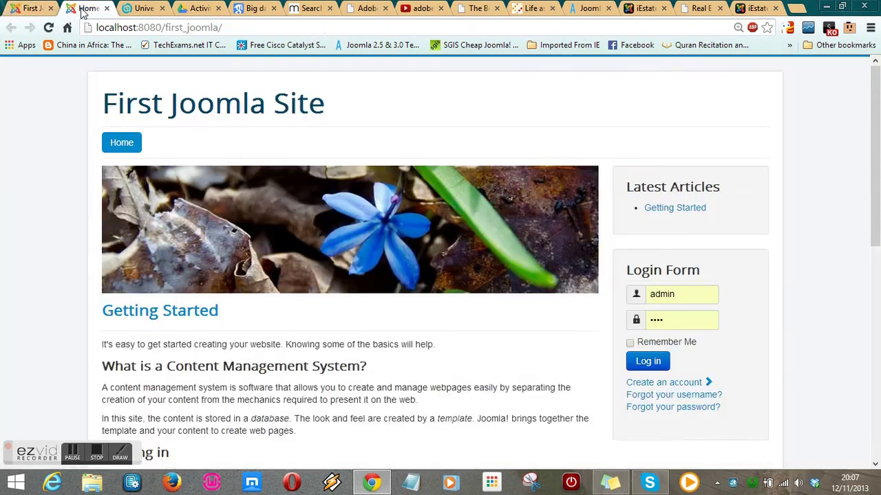
# - Reload the front page to check the green iEstate design, then return to Template Manager: Styles
pyautogui.click(48, 27)
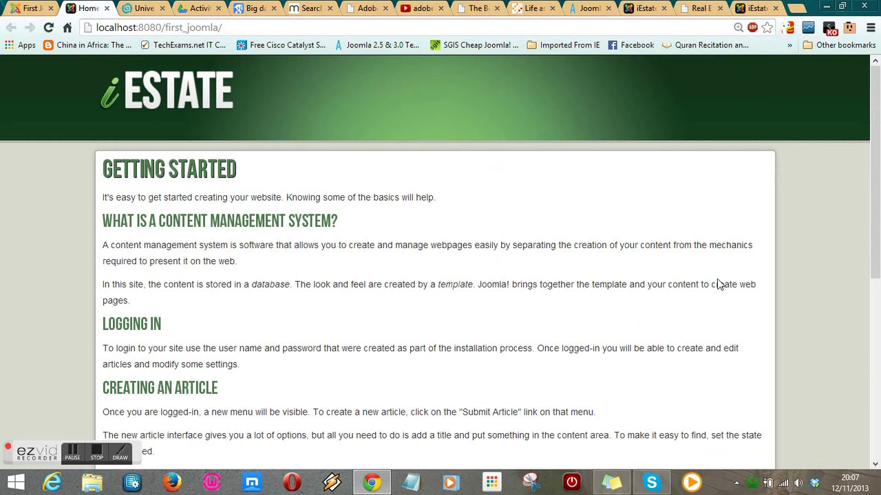
pyautogui.scroll(-5, 717, 282)
pyautogui.scroll(6, 717, 280)
pyautogui.click(30, 9)
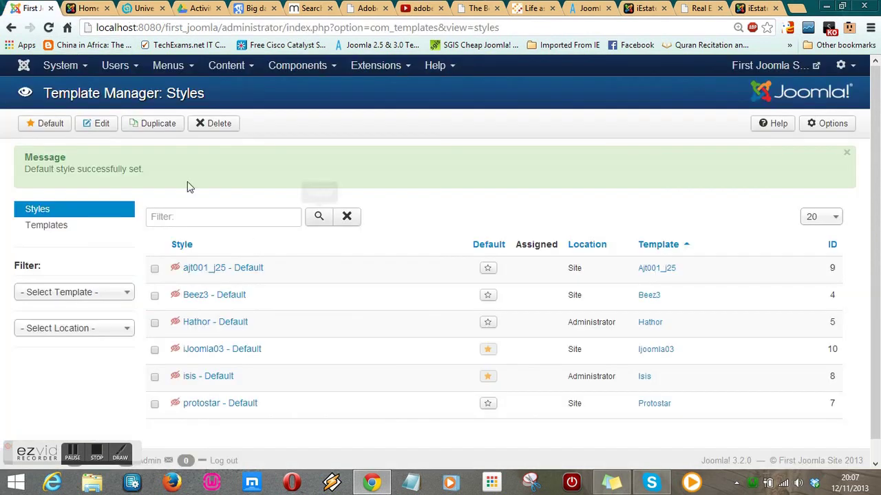